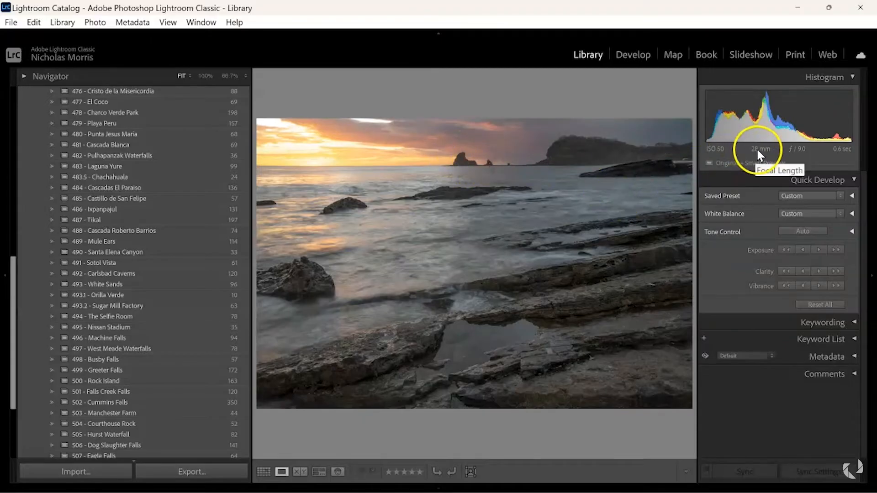
# Compare the 17 mm and 28 mm seascape photos, including a look at the wider shot's develop settings.
pyautogui.press('Right')
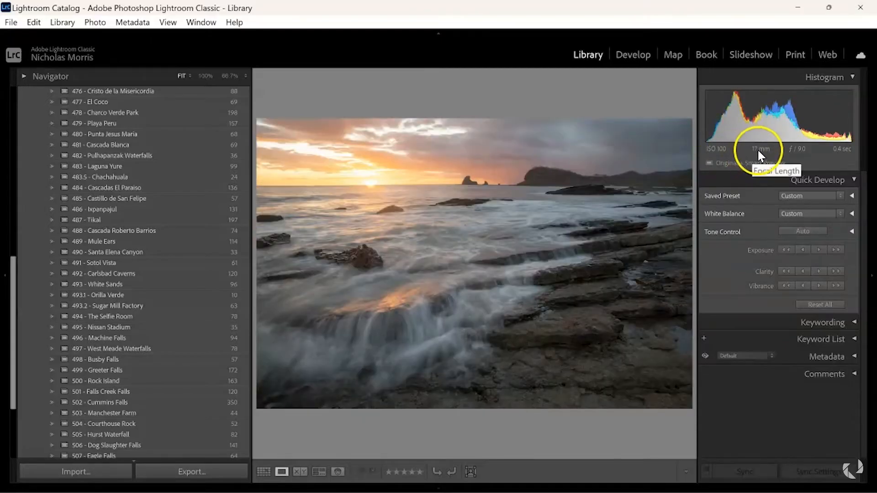
pyautogui.press('Right')
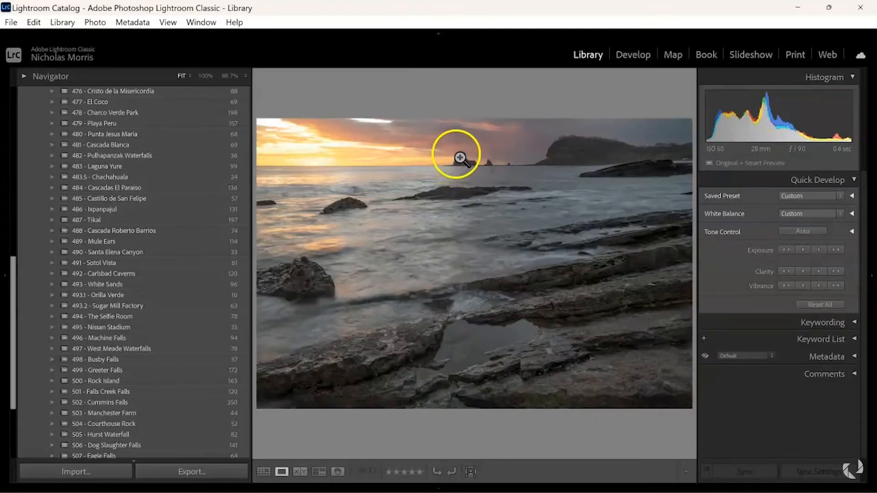
pyautogui.press('Left')
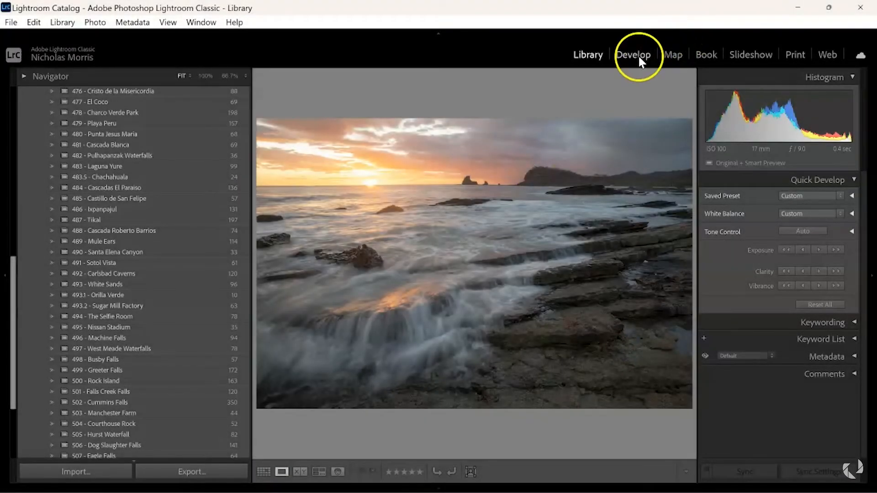
pyautogui.click(639, 57)
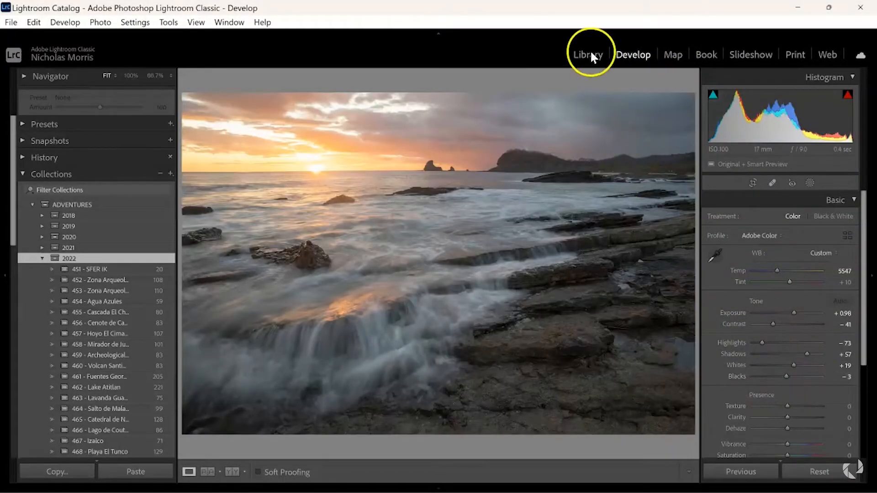
pyautogui.click(590, 53)
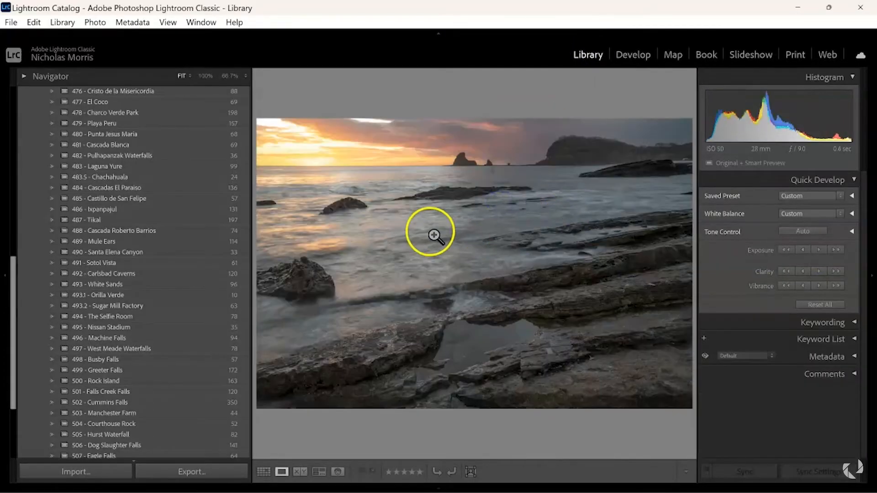
# Select both seascape photos in the library grid and open them as layers in Photoshop.
pyautogui.click(263, 472)
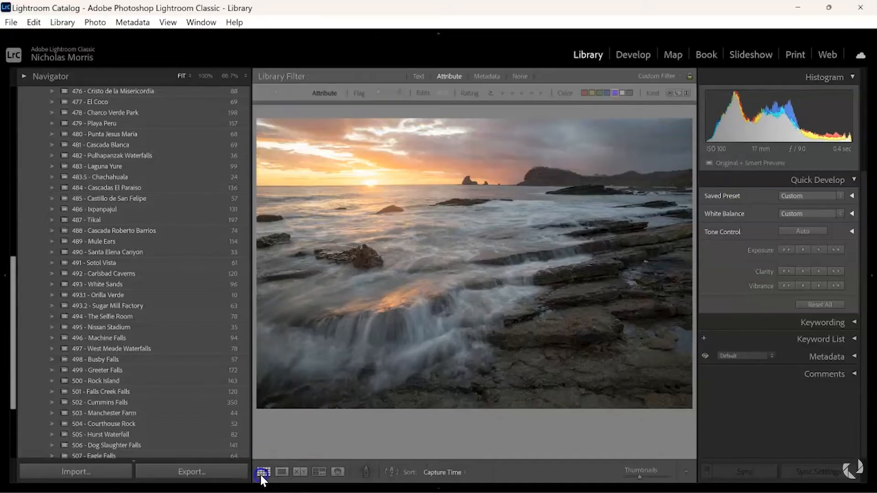
pyautogui.keyDown('ctrl'); pyautogui.click(375, 152); pyautogui.keyUp('ctrl')
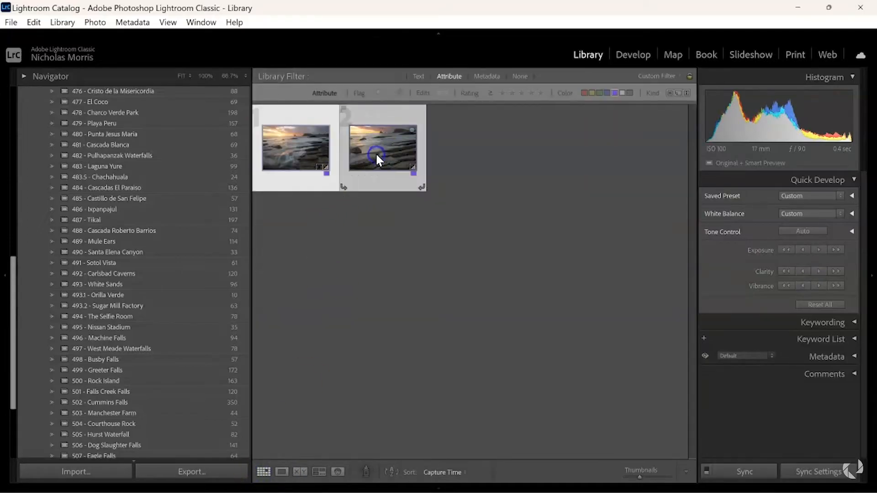
pyautogui.rightClick(376, 152)
pyautogui.moveTo(439, 194)
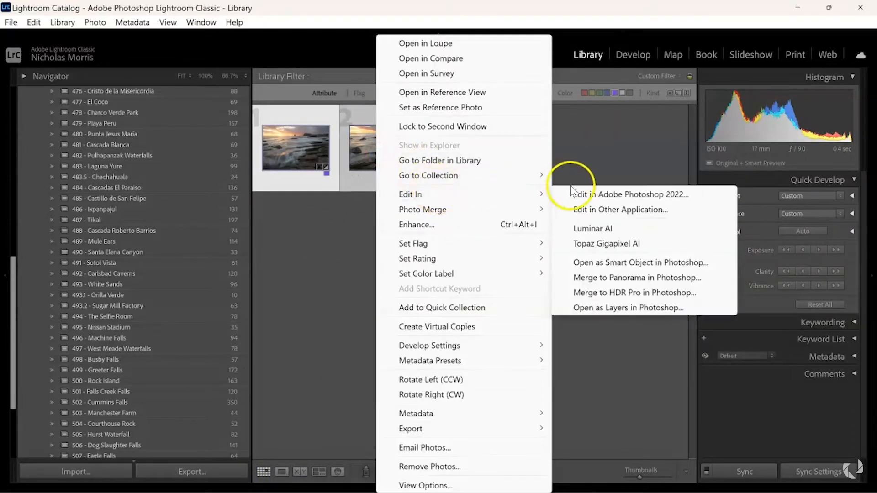
pyautogui.click(621, 309)
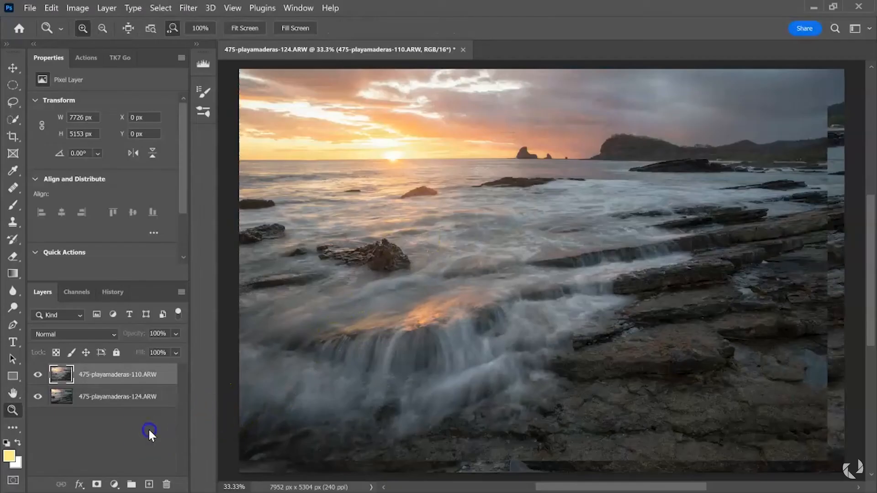
# Move the 475-playamaderas-124.ARW layer above 475-playamaderas-110.ARW and reduce its opacity to 46%.
pyautogui.click(148, 428)
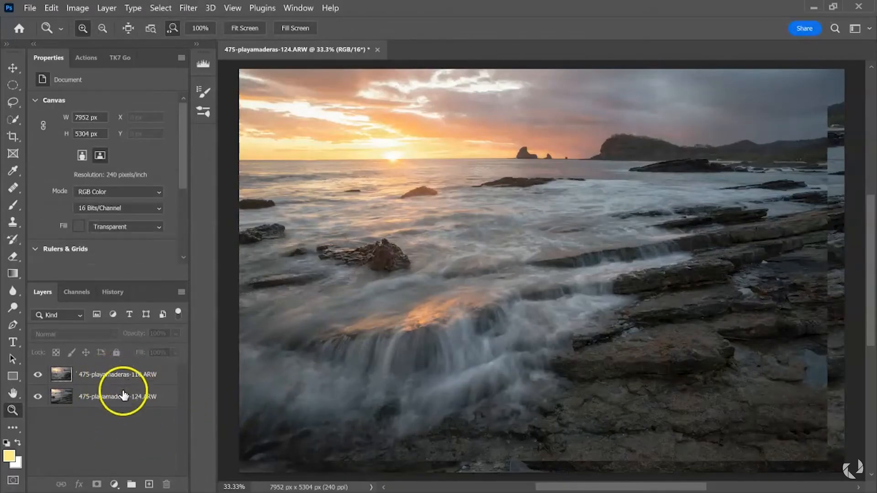
pyautogui.click(108, 403)
pyautogui.moveTo(108, 402); pyautogui.dragTo(121, 375)
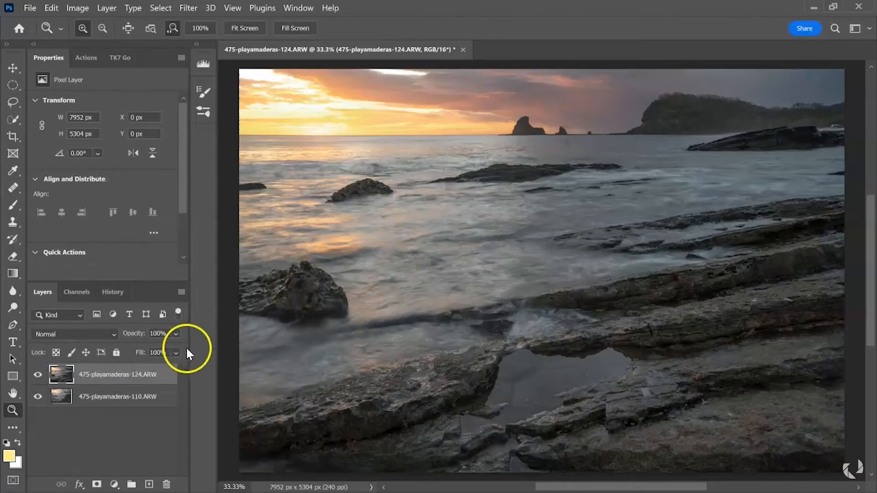
pyautogui.click(176, 334)
pyautogui.moveTo(177, 351); pyautogui.dragTo(145, 353)
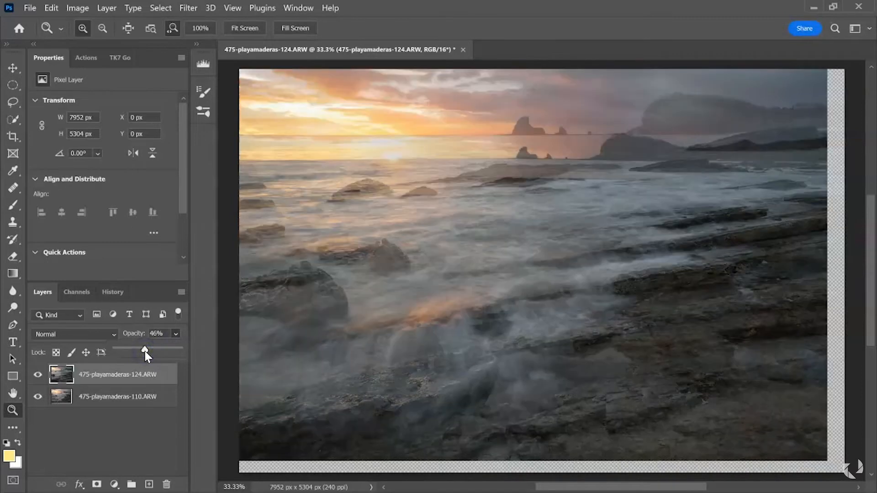
# Move the semi-transparent top layer down so its horizon lines up with the layer below, at about Y 321 px.
pyautogui.press('v')
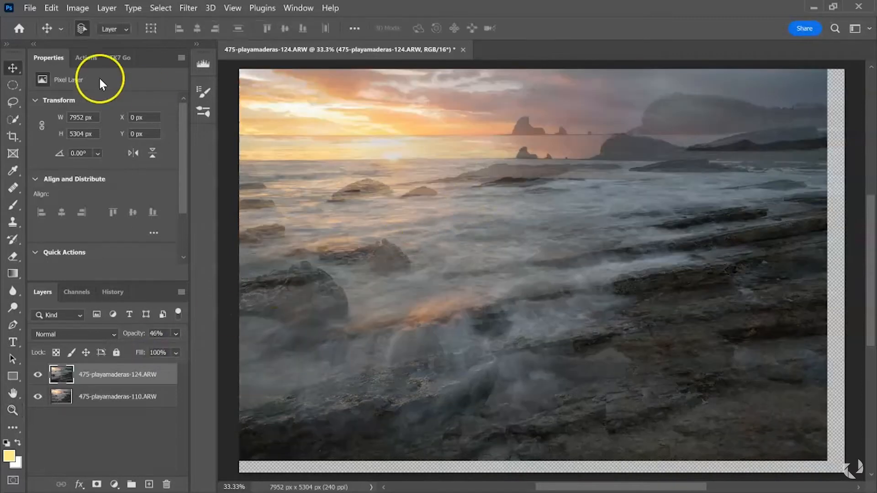
pyautogui.moveTo(561, 138); pyautogui.dragTo(575, 170)
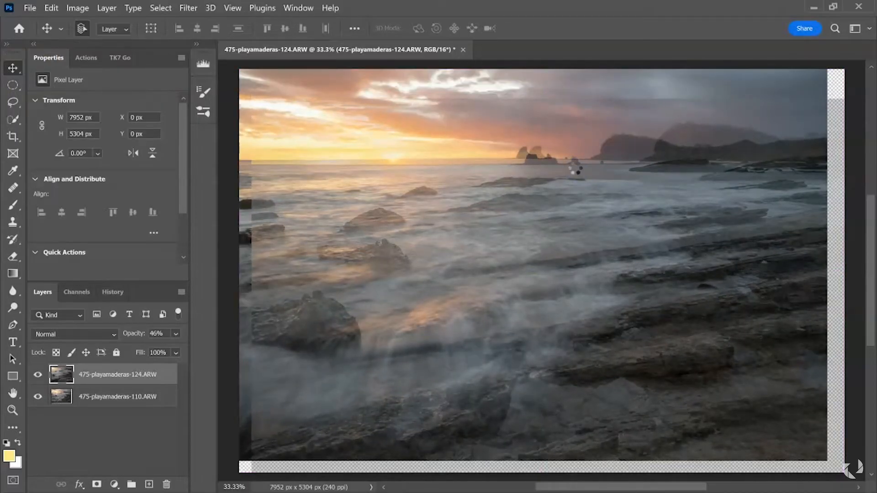
pyautogui.hotkey('ctrl', '+')
pyautogui.hotkey('ctrl', '+')
pyautogui.moveTo(575, 170); pyautogui.dragTo(566, 282)
pyautogui.moveTo(555, 245); pyautogui.dragTo(535, 235)
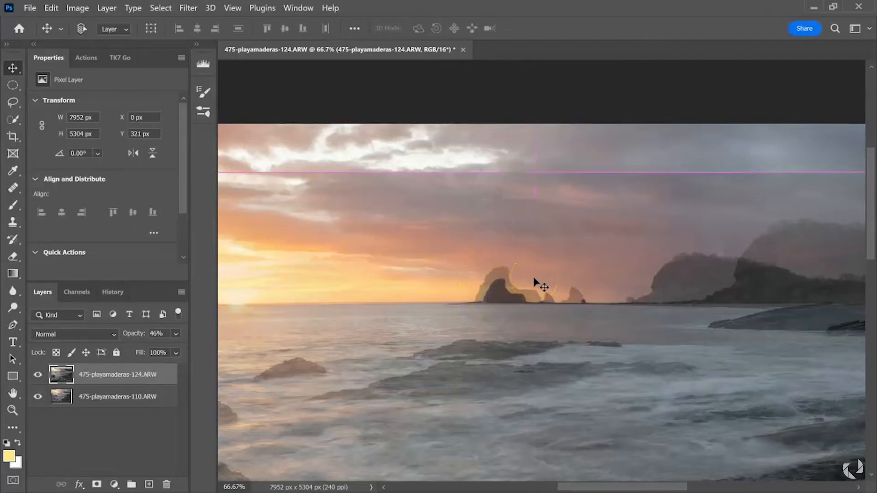
# Free-transform the top layer, enlarging it to about 148% and repositioning it over the sea stacks of the lower photo.
pyautogui.scroll(-3, 534, 282)
pyautogui.scroll(-2, 534, 279)
pyautogui.hotkey('ctrl', 't')
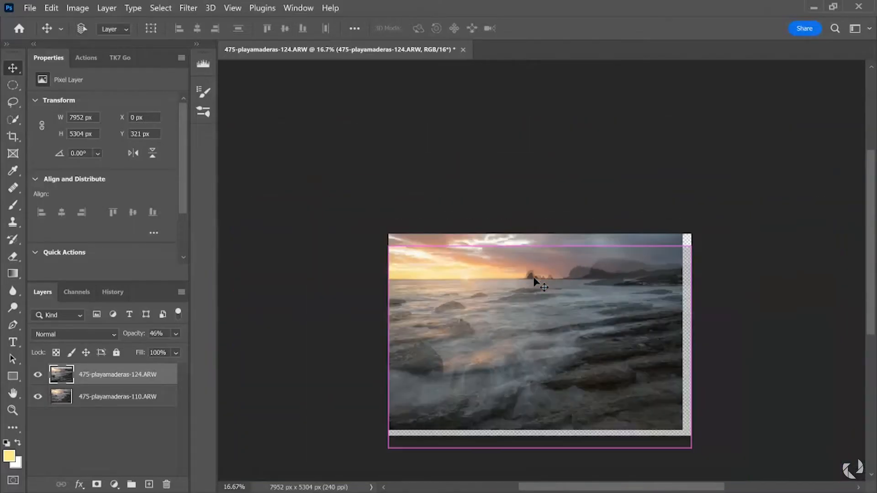
pyautogui.moveTo(389, 244); pyautogui.dragTo(280, 174)
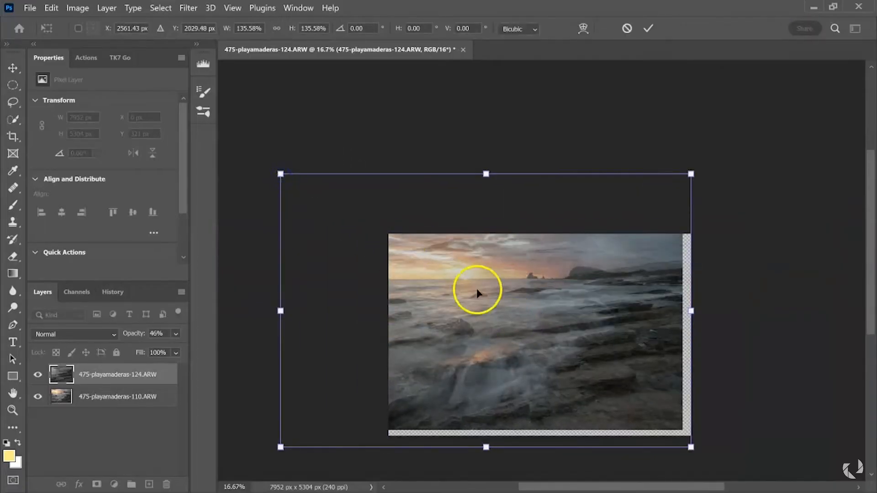
pyautogui.moveTo(444, 260); pyautogui.dragTo(489, 318)
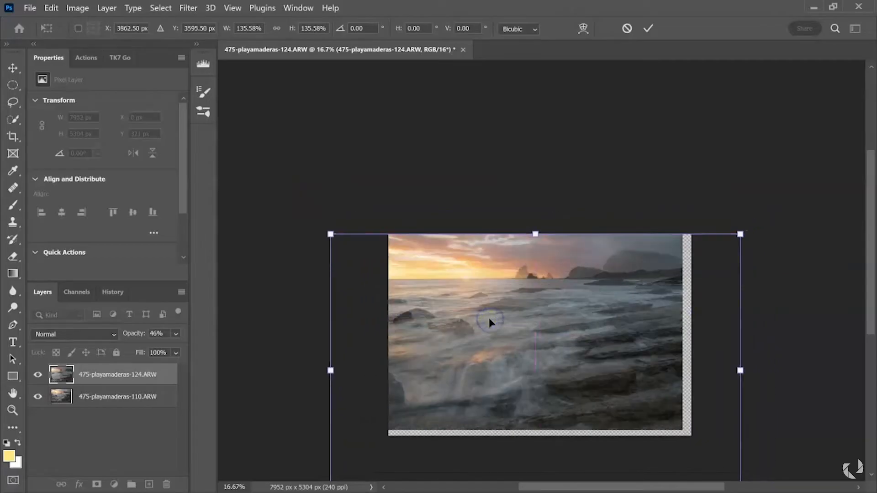
pyautogui.moveTo(328, 232); pyautogui.dragTo(291, 207)
pyautogui.moveTo(522, 292); pyautogui.dragTo(532, 303)
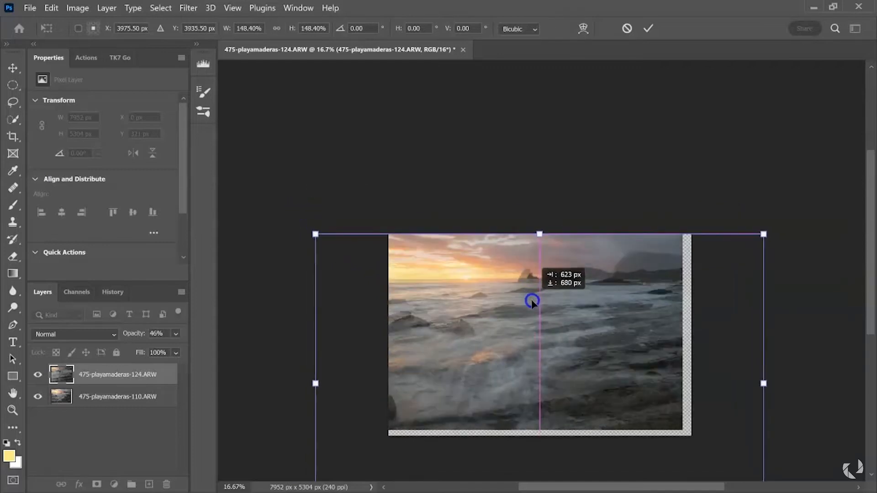
# Fine-tune the enlarged layer's position until its horizon matches the lower photo's, and apply the transformation.
pyautogui.hotkey('ctrl', '+')
pyautogui.hotkey('ctrl', '+')
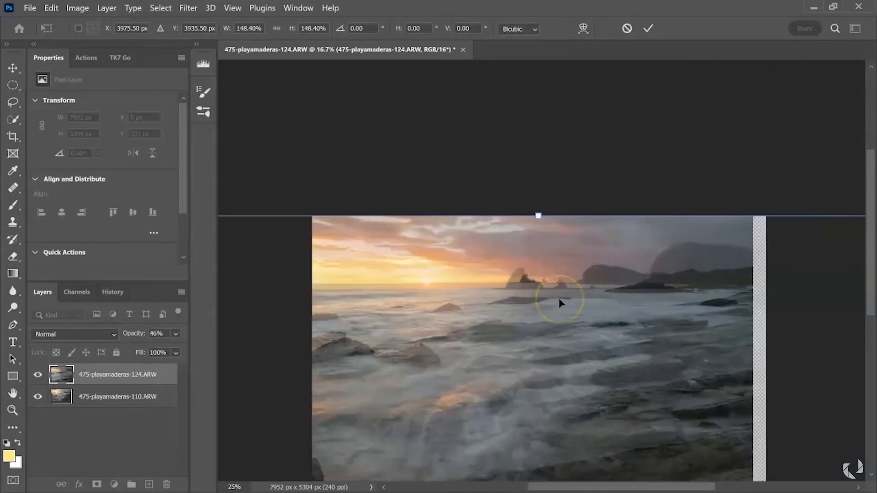
pyautogui.hotkey('ctrl', '+')
pyautogui.hotkey('ctrl', '+')
pyautogui.hotkey('ctrl', '+')
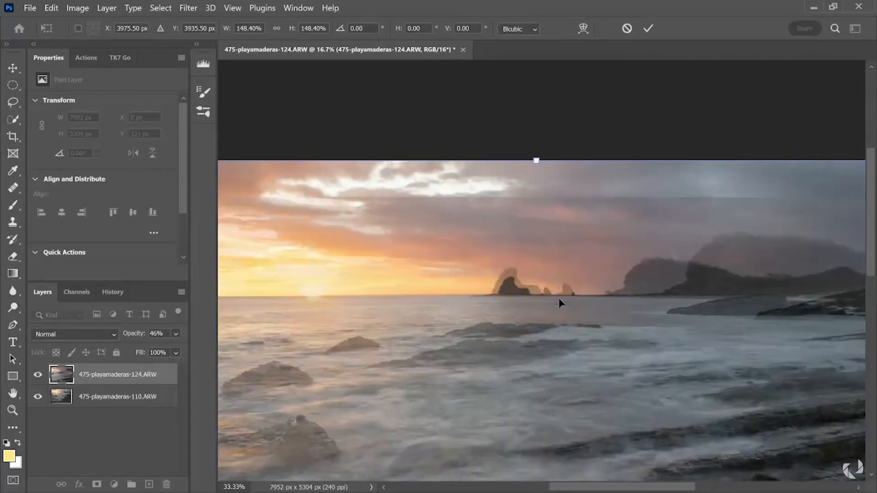
pyautogui.moveTo(509, 333); pyautogui.dragTo(542, 288)
pyautogui.moveTo(578, 265); pyautogui.dragTo(591, 260)
pyautogui.hotkey('ctrl', '1')
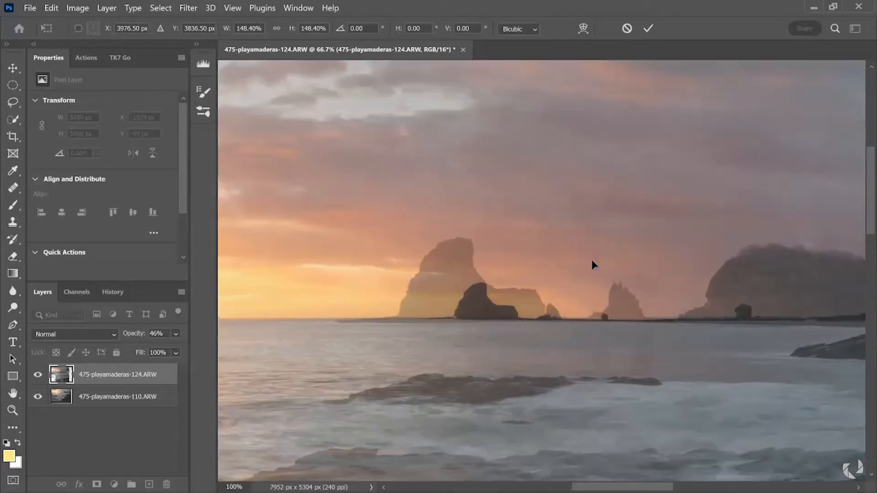
pyautogui.hotkey('ctrl', '+')
pyautogui.moveTo(467, 340); pyautogui.dragTo(638, 323)
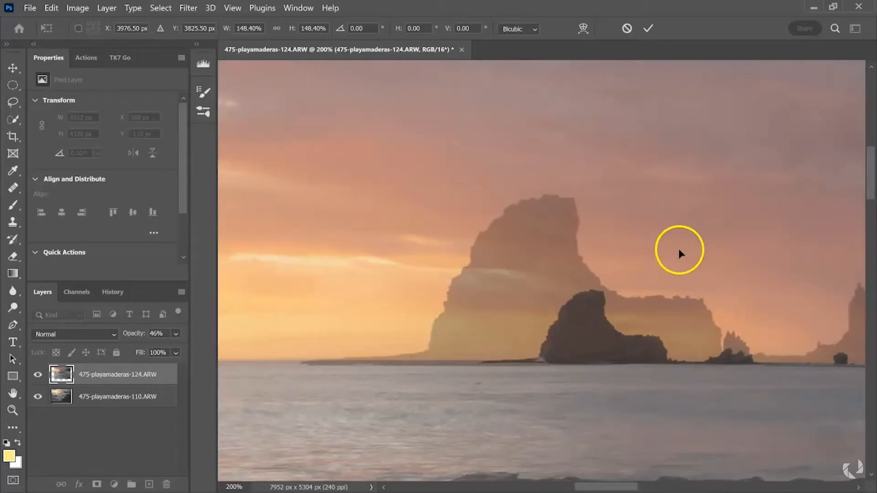
pyautogui.scroll(-4, 689, 238)
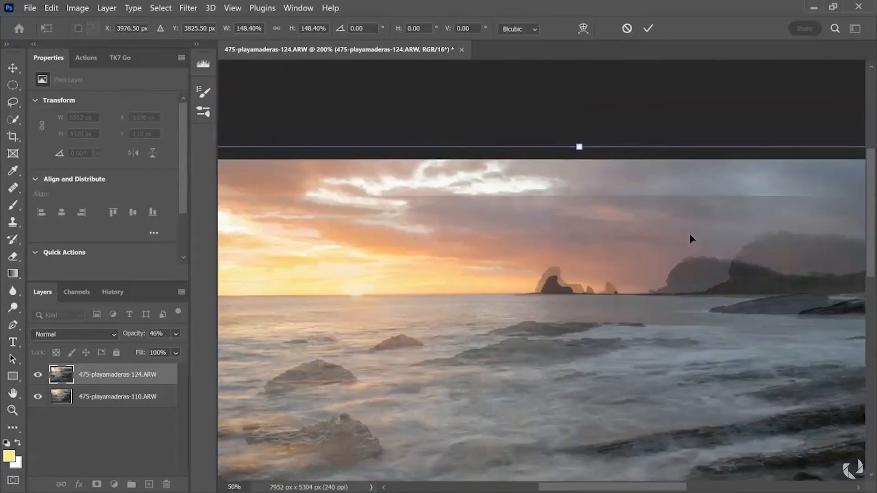
pyautogui.scroll(-1, 689, 238)
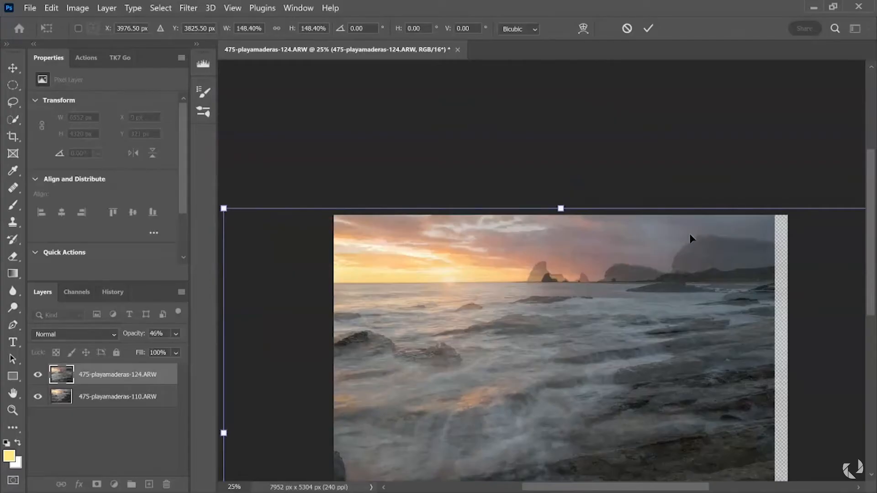
pyautogui.click(648, 29)
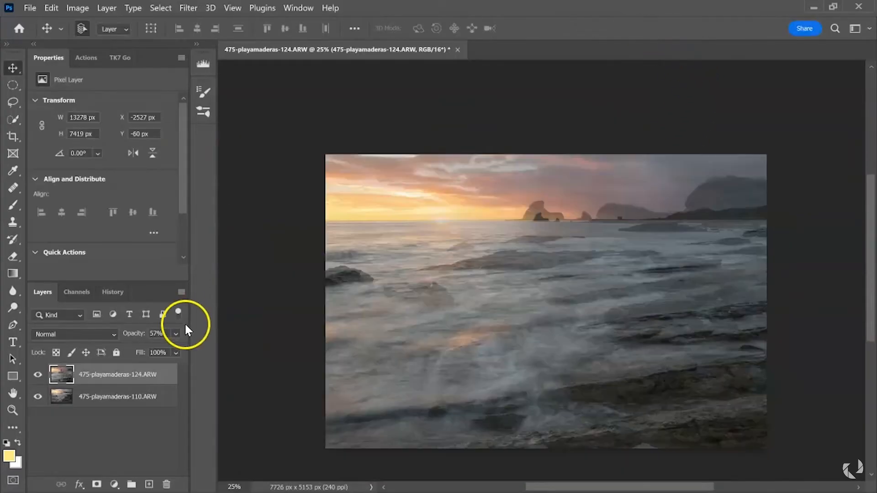
# Restore the top layer's opacity to 100% and add a white layer mask to it.
pyautogui.click(175, 333)
pyautogui.moveTo(153, 349); pyautogui.dragTo(200, 350)
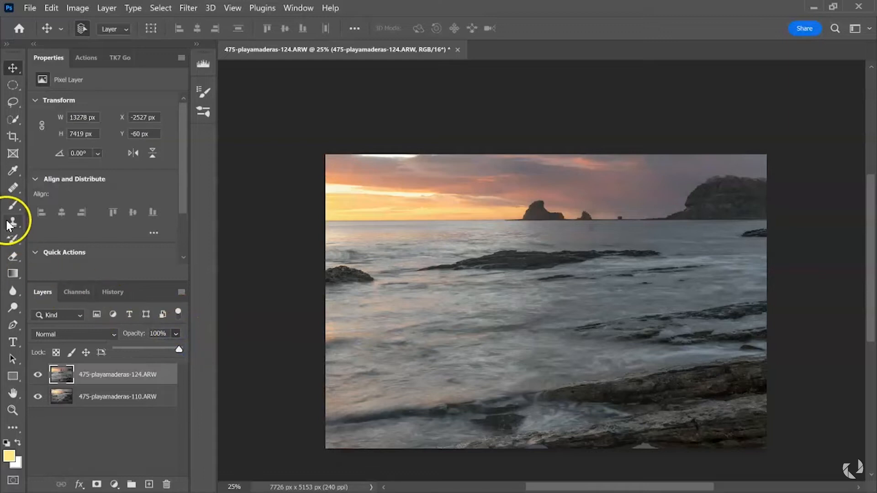
pyautogui.click(96, 484)
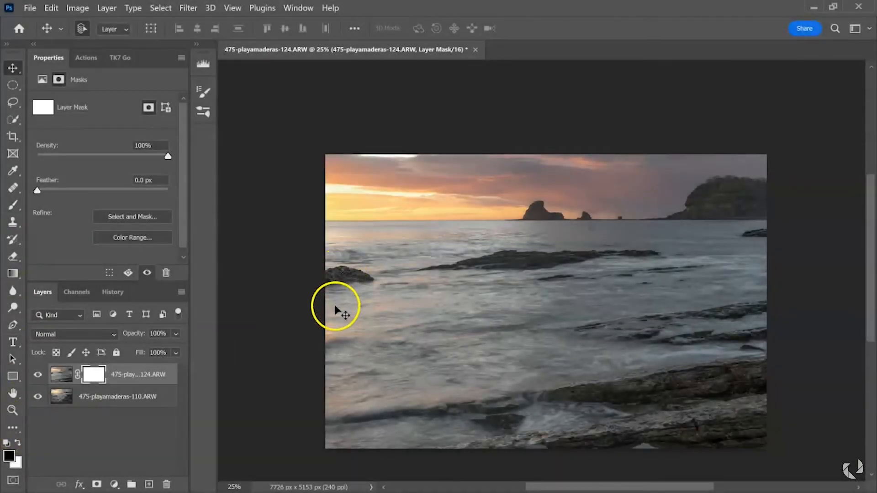
# Paint the mask black over the foreground sea and rocks using a 1500 px brush with 85% hardness.
pyautogui.press('b')
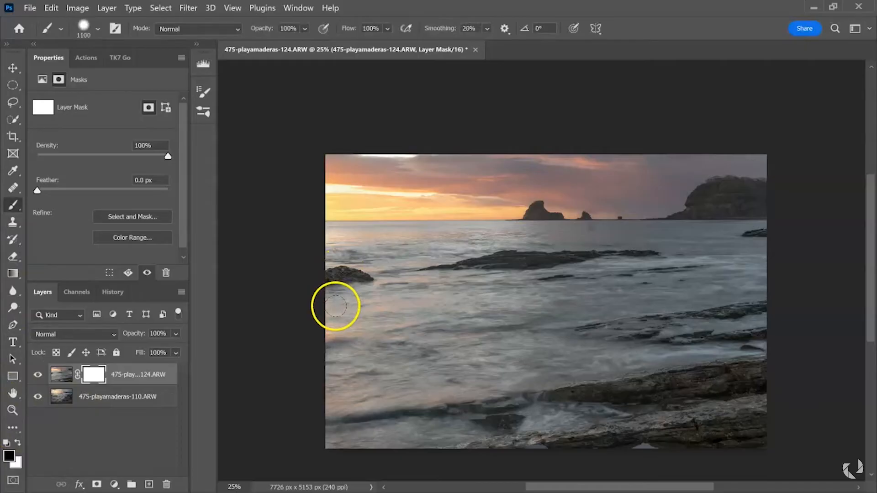
pyautogui.click(97, 29)
pyautogui.moveTo(136, 103); pyautogui.dragTo(150, 99)
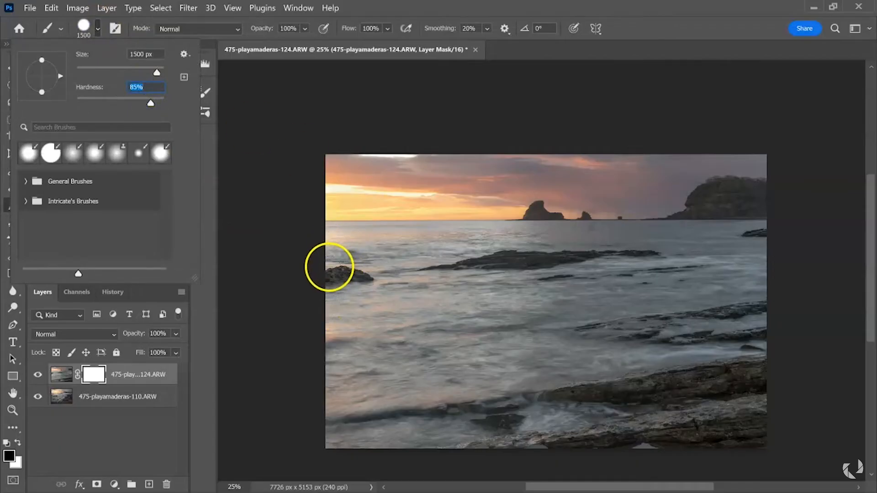
pyautogui.click(329, 266)
pyautogui.moveTo(361, 267)
pyautogui.mouseDown()
pyautogui.moveTo(787, 257)
pyautogui.moveTo(775, 272)
pyautogui.moveTo(622, 319)
pyautogui.moveTo(347, 323)
pyautogui.mouseUp()
pyautogui.moveTo(308, 342)
pyautogui.mouseDown()
pyautogui.moveTo(801, 326)
pyautogui.moveTo(663, 360)
pyautogui.moveTo(292, 399)
pyautogui.moveTo(413, 413)
pyautogui.moveTo(615, 401)
pyautogui.moveTo(725, 411)
pyautogui.moveTo(362, 403)
pyautogui.mouseUp()
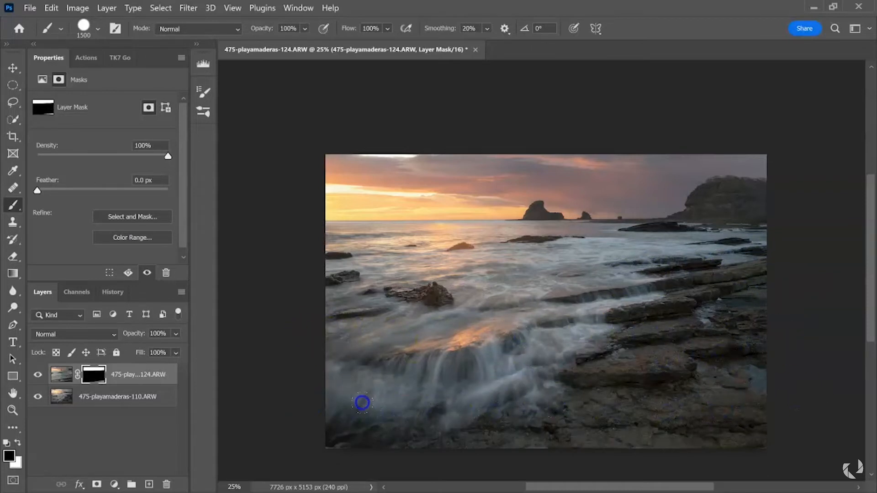
# Clean up the mask by painting black across the water between the foreground rocks and the horizon.
pyautogui.hotkey('ctrl', '+')
pyautogui.click(512, 261)
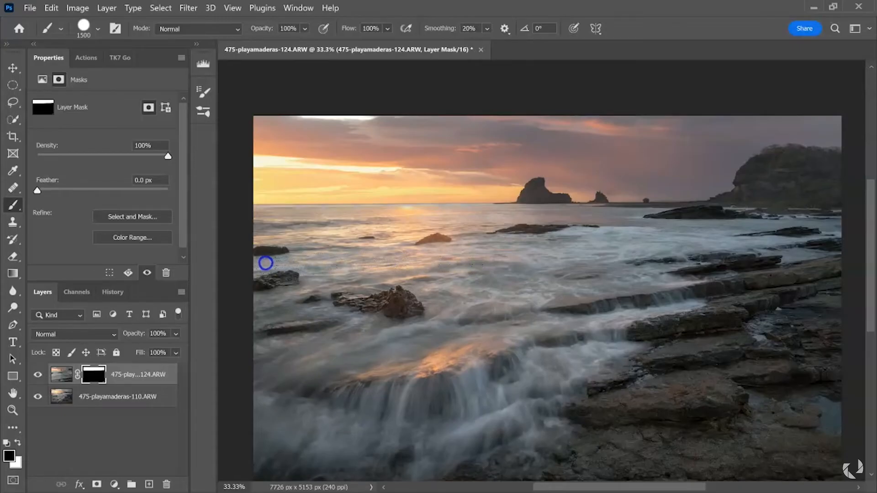
pyautogui.click(562, 261)
pyautogui.moveTo(581, 261); pyautogui.dragTo(566, 257)
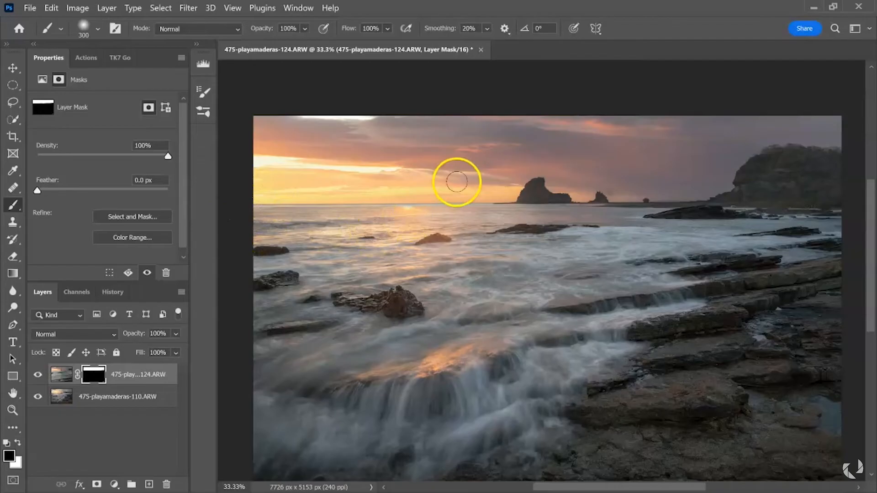
# Paint the mask black around the sun at the horizon with a 700 px brush at 0% hardness.
pyautogui.click(94, 34)
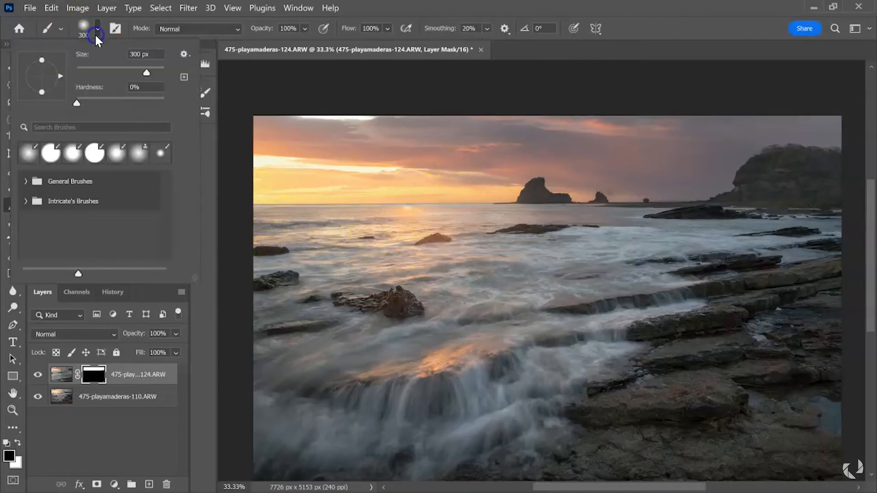
pyautogui.click(395, 196)
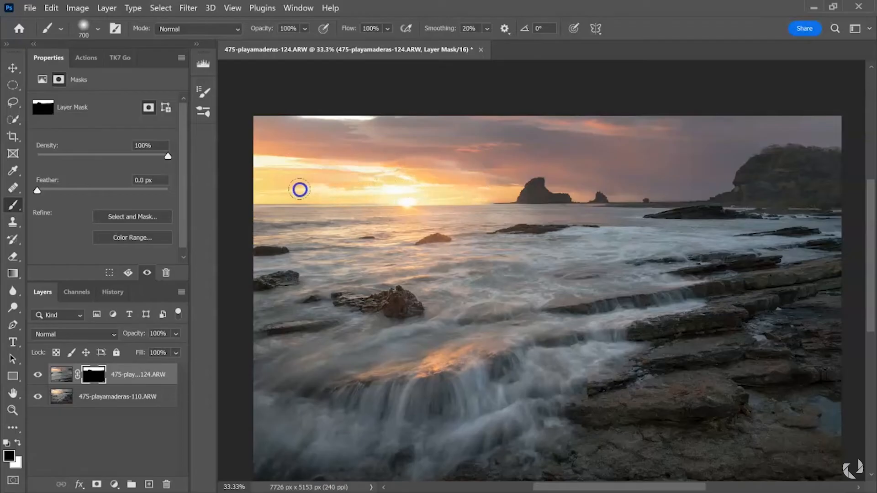
# Continue painting the mask black along the glowing sky just above the horizon with the soft 700 px brush.
pyautogui.click(474, 191)
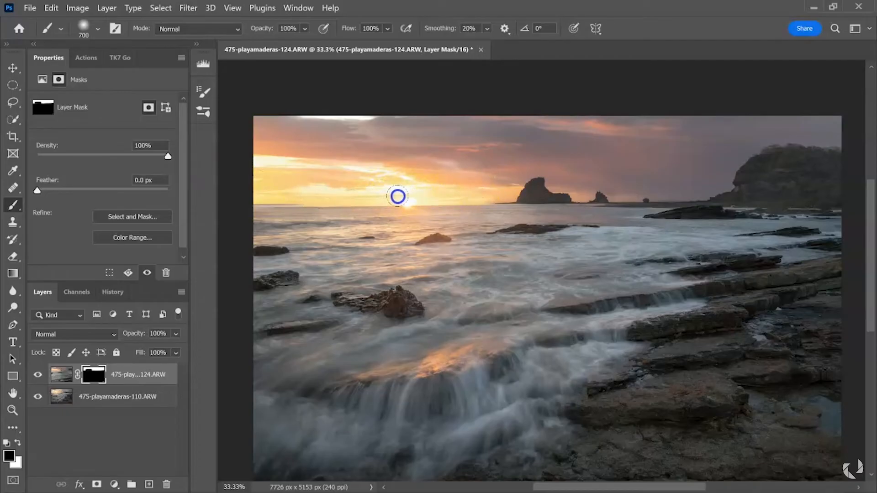
pyautogui.click(420, 195)
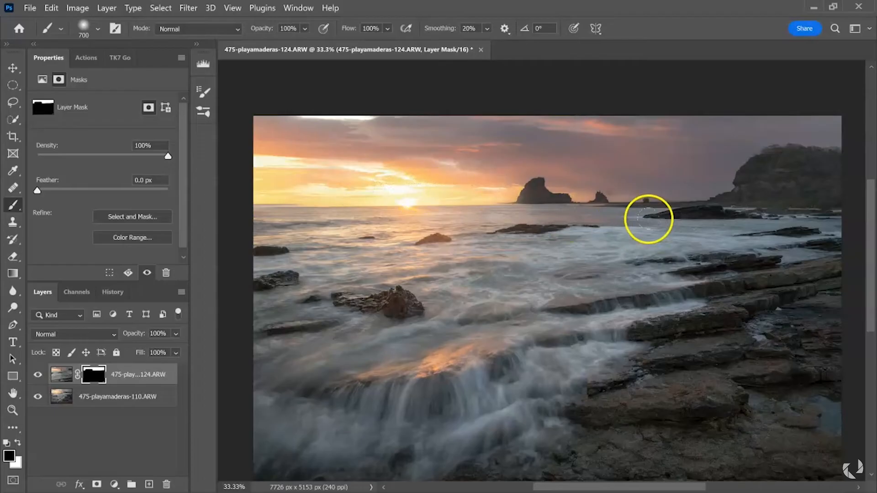
# Try painting the mask black across the upper sky and the clouds above the sea stacks, and undo those strokes.
pyautogui.click(302, 117)
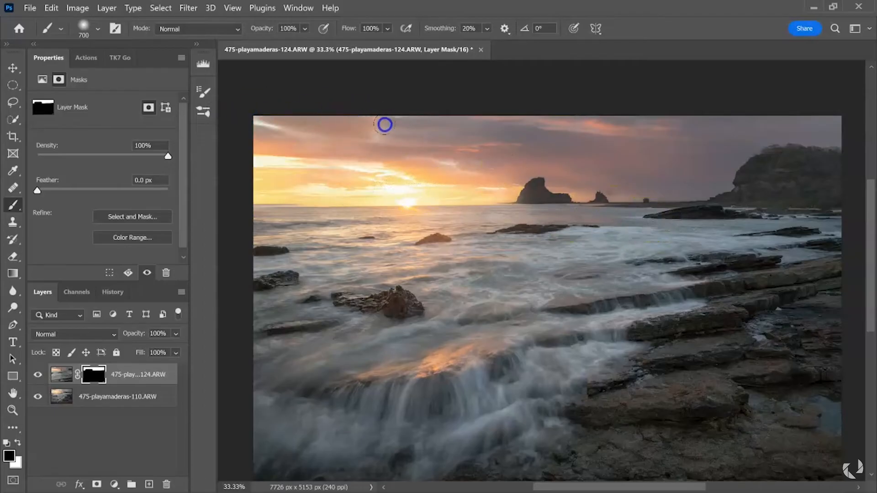
pyautogui.hotkey('ctrl', 'z')
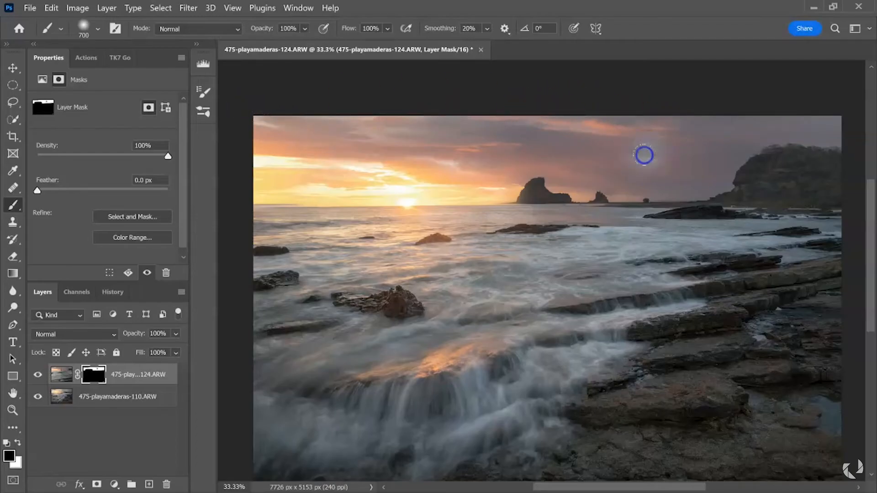
pyautogui.moveTo(691, 169); pyautogui.dragTo(545, 139)
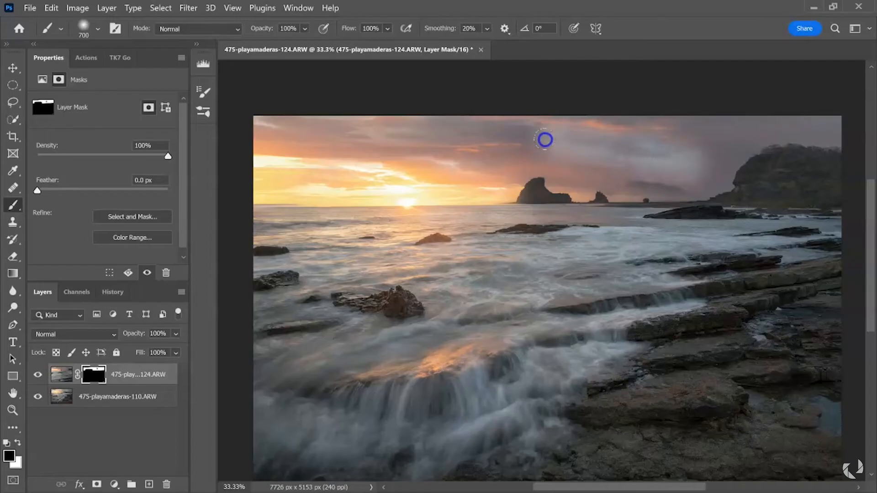
pyautogui.hotkey('ctrl', 'z')
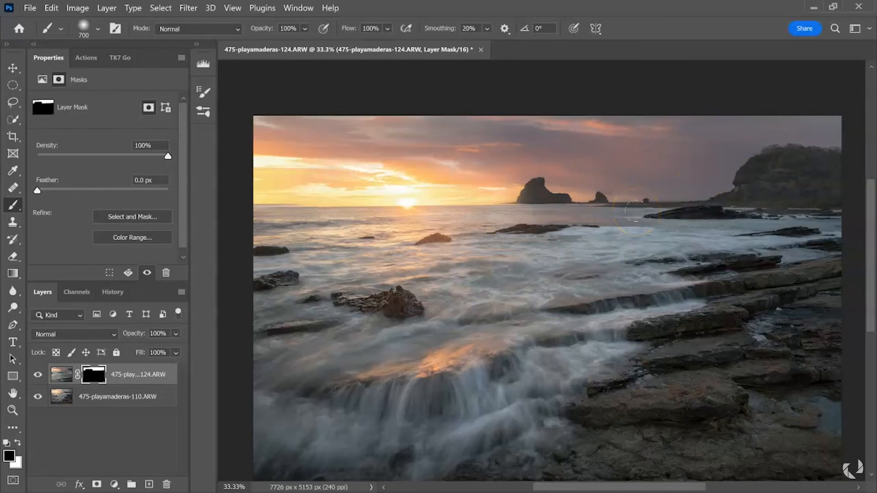
# Add a new empty layer above the masked photo for retouching the horizon seam with the Clone Stamp tool.
pyautogui.hotkey('ctrl', '+')
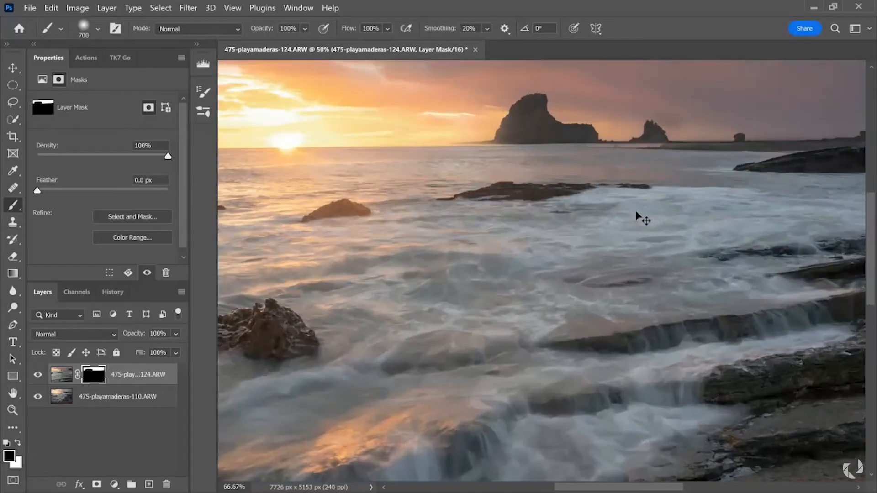
pyautogui.hotkey('ctrl', '+')
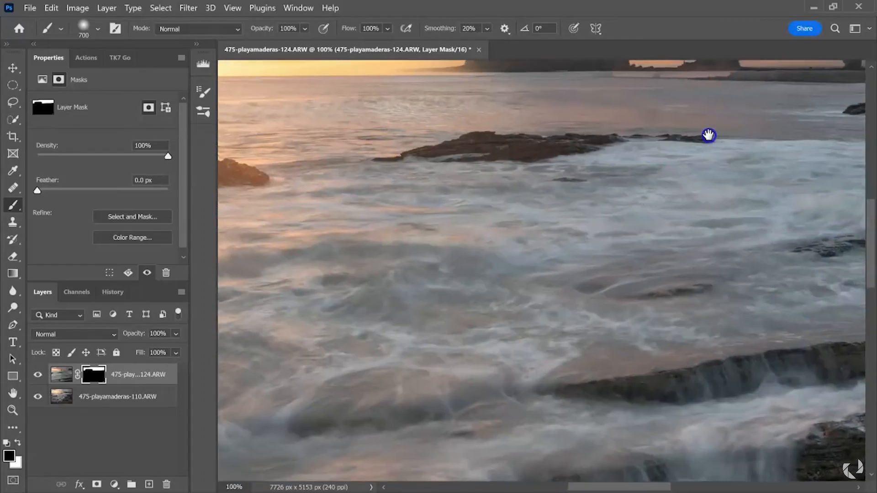
pyautogui.moveTo(717, 129); pyautogui.dragTo(591, 225)
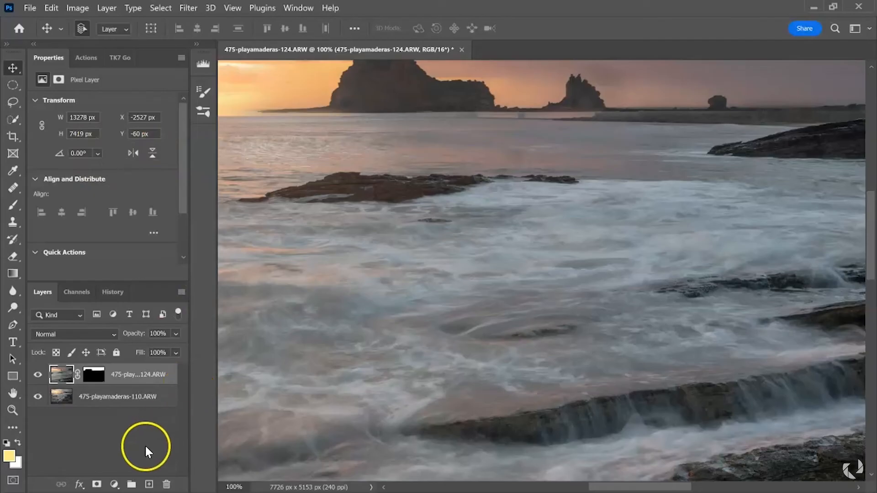
pyautogui.click(149, 484)
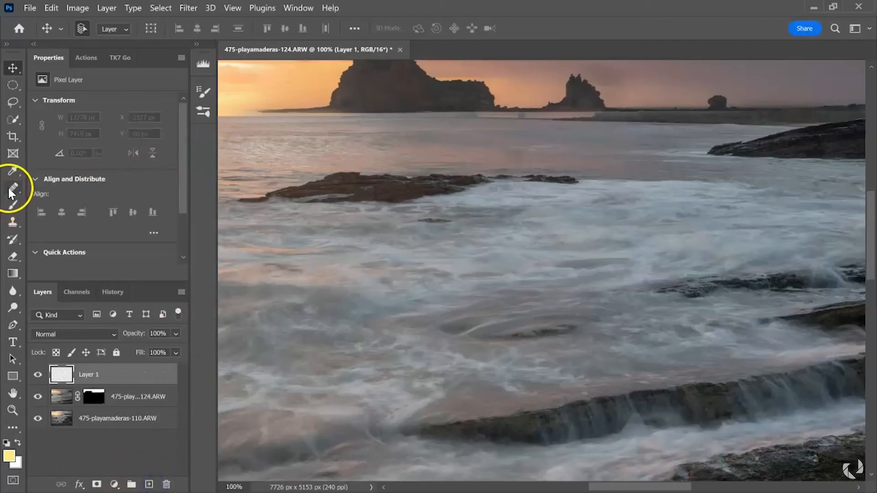
pyautogui.click(13, 222)
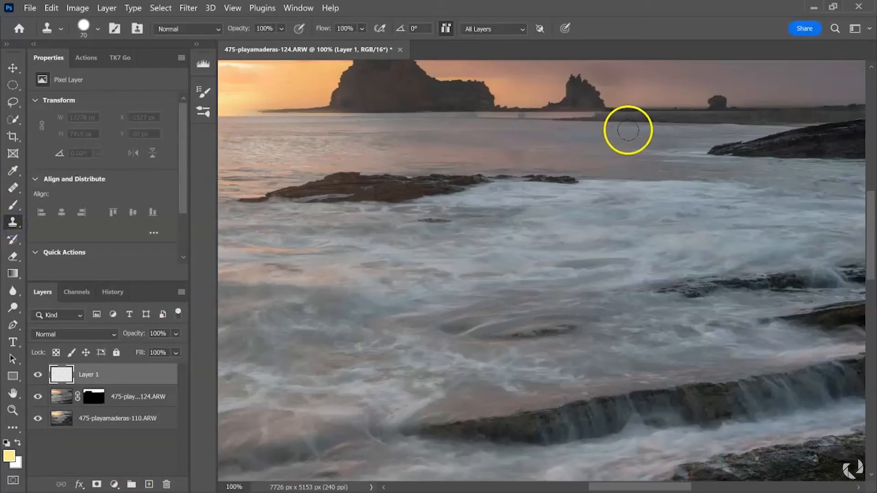
# Clone the dark shoreline over the visible seam below the small sea stack using a 45 px Clone Stamp brush.
pyautogui.keyDown('alt'); pyautogui.click(689, 115); pyautogui.keyUp('alt')
pyautogui.press('[')
pyautogui.press('[')
pyautogui.press('[')
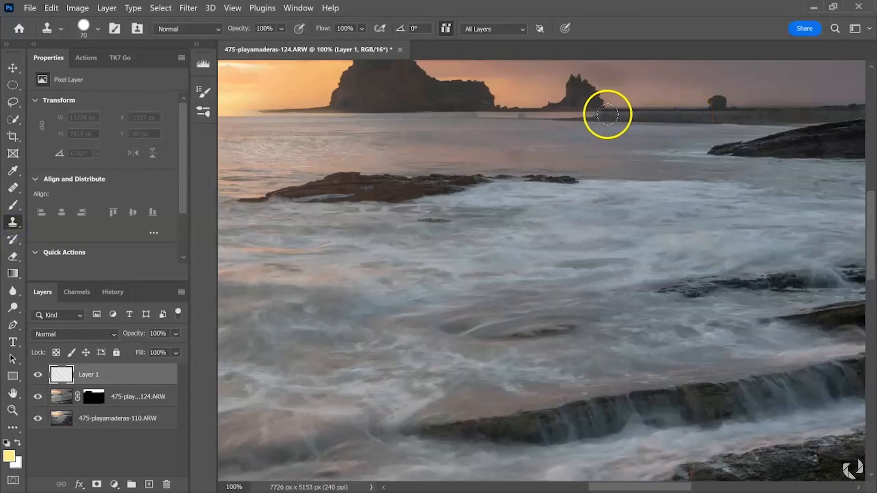
pyautogui.moveTo(605, 115); pyautogui.dragTo(601, 113)
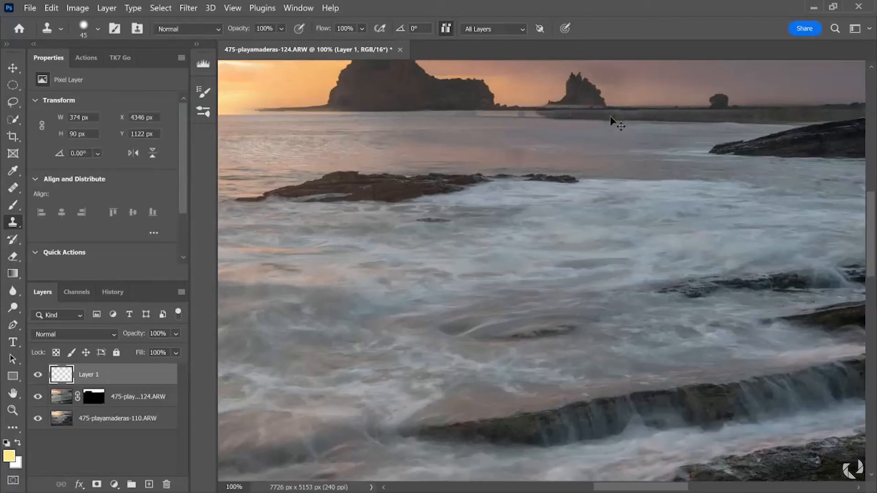
# Extend the dark shoreline by cloning it across the gap between the small and large sea stacks.
pyautogui.hotkey('ctrl', '+')
pyautogui.hotkey('ctrl', '+')
pyautogui.moveTo(610, 116); pyautogui.dragTo(615, 276)
pyautogui.keyDown('alt'); pyautogui.click(682, 178); pyautogui.keyUp('alt')
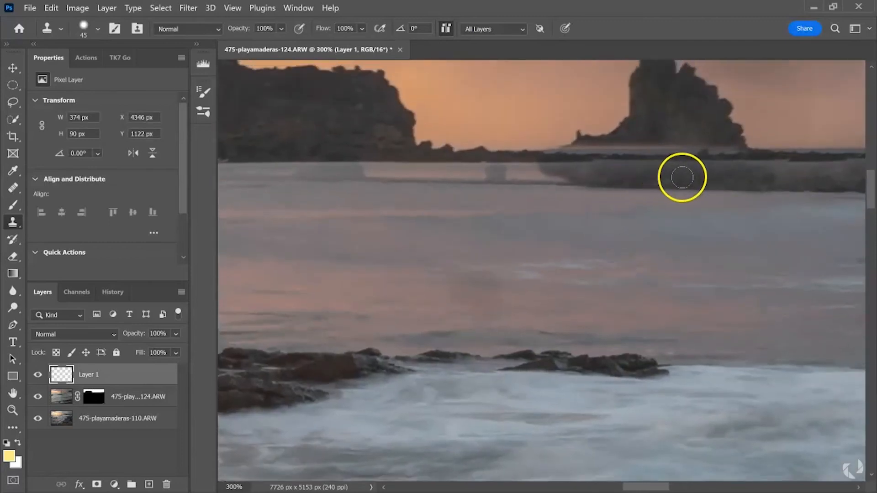
pyautogui.moveTo(566, 176); pyautogui.dragTo(570, 169)
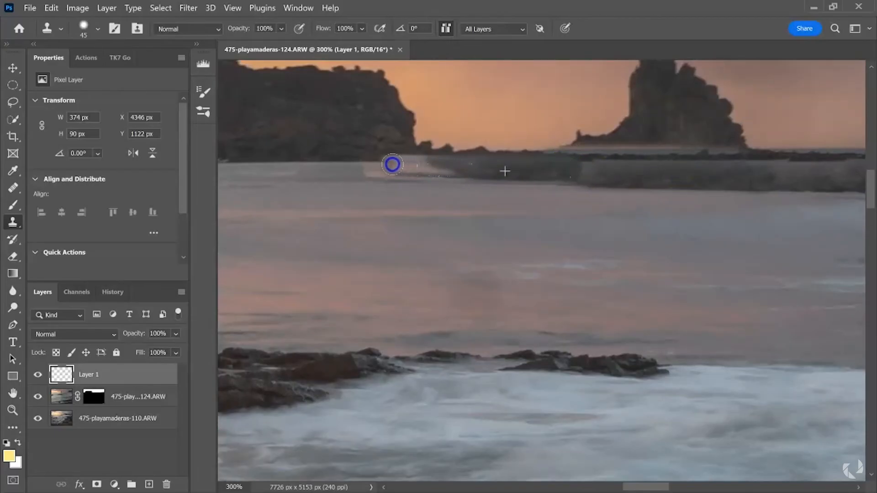
# Clone water over the leftover patches below the large sea stack and retouch the end of the shoreline beside it.
pyautogui.moveTo(430, 204)
pyautogui.mouseDown()
pyautogui.moveTo(466, 228)
pyautogui.moveTo(348, 191)
pyautogui.moveTo(311, 145)
pyautogui.moveTo(272, 160)
pyautogui.moveTo(352, 159)
pyautogui.mouseUp()
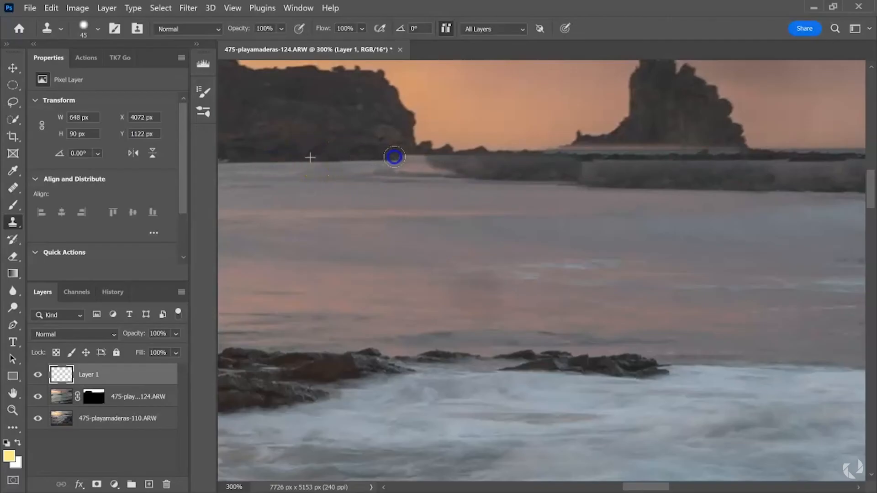
pyautogui.click(263, 277)
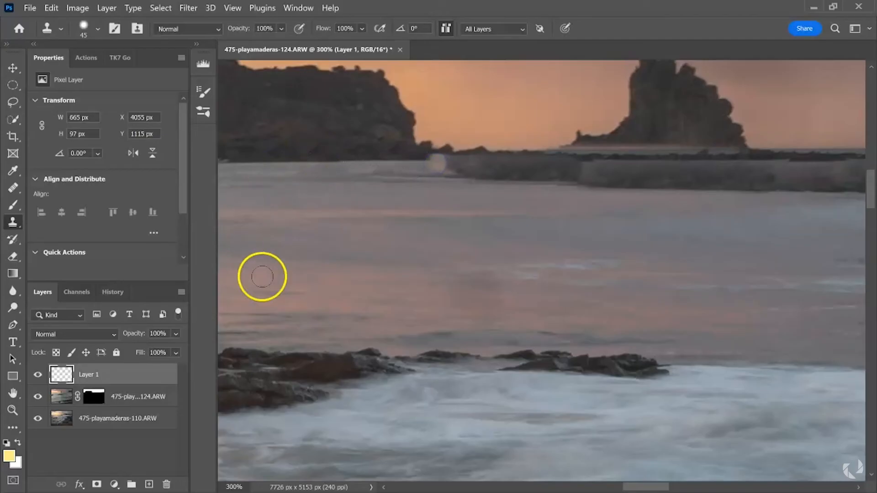
pyautogui.moveTo(262, 276)
pyautogui.mouseDown()
pyautogui.moveTo(410, 245)
pyautogui.moveTo(508, 169)
pyautogui.mouseUp()
pyautogui.moveTo(455, 163); pyautogui.dragTo(438, 162)
pyautogui.click(497, 246)
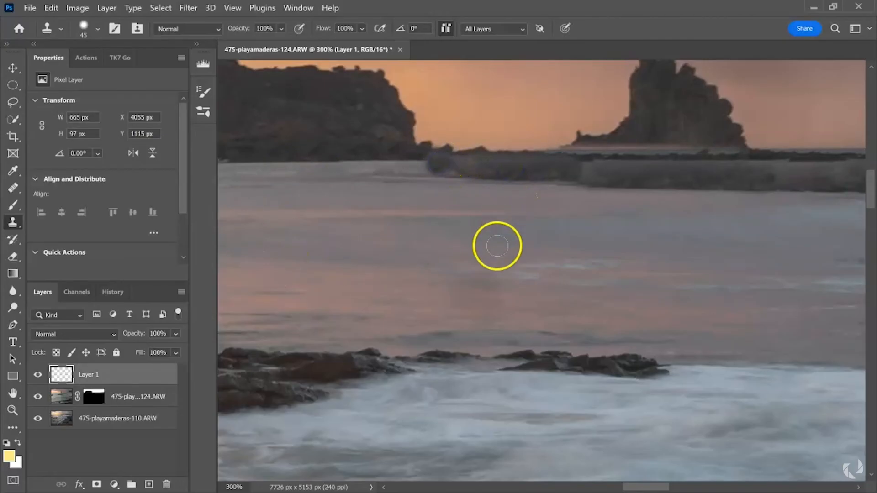
pyautogui.hotkey('ctrl', '-')
pyautogui.hotkey('ctrl', '-')
pyautogui.hotkey('ctrl', '-')
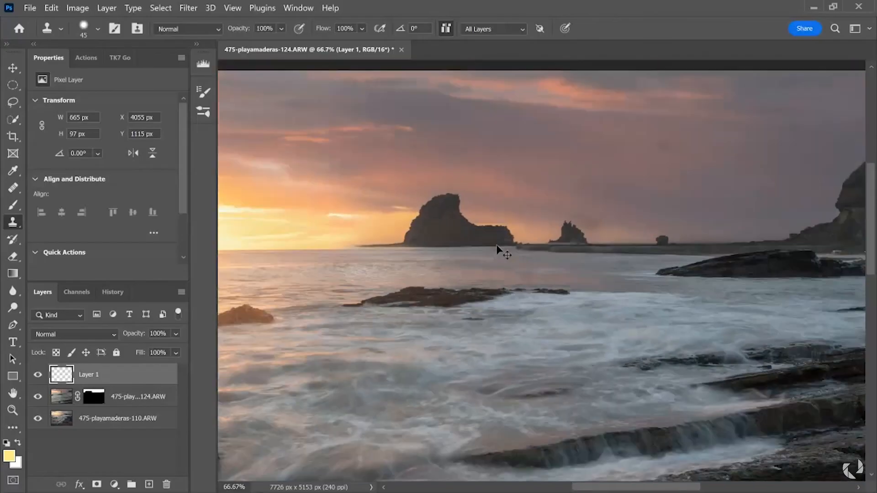
pyautogui.hotkey('ctrl', '-')
pyautogui.hotkey('ctrl', '-')
pyautogui.hotkey('ctrl', '-')
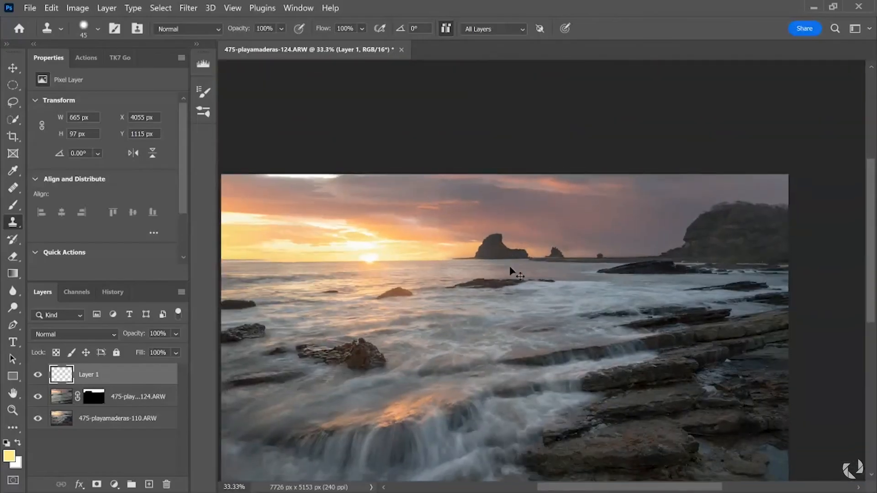